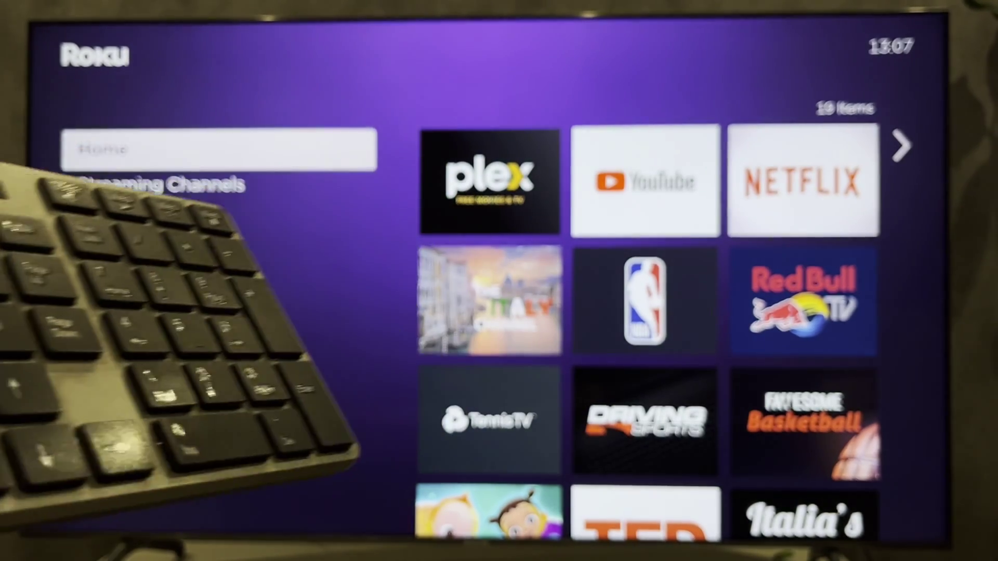
Go to Roku Settings > Network > Set up connection, where Wireless is checked.
{"action": "key", "text": "Down"}
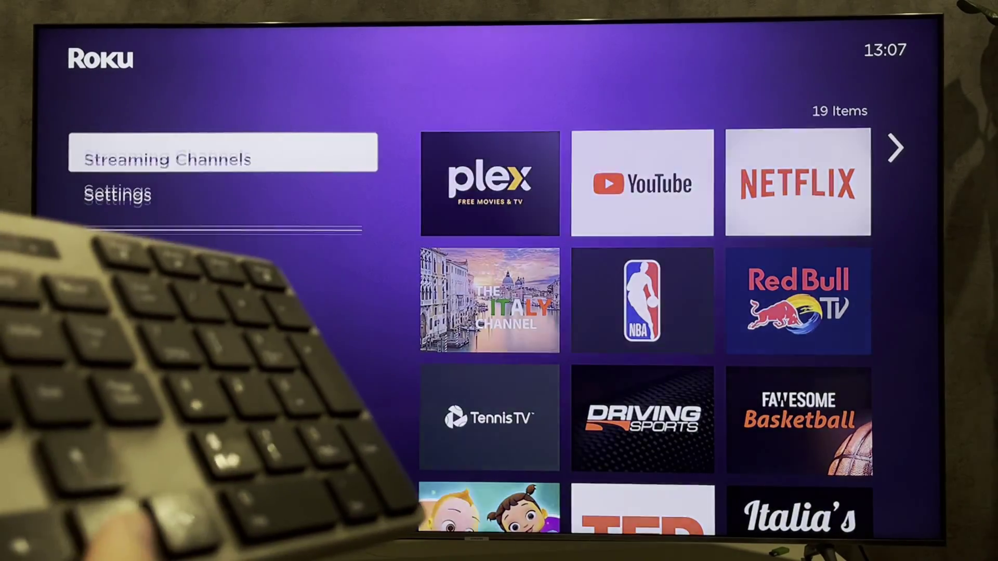
{"action": "key", "text": "Down"}
{"action": "key", "text": "Right"}
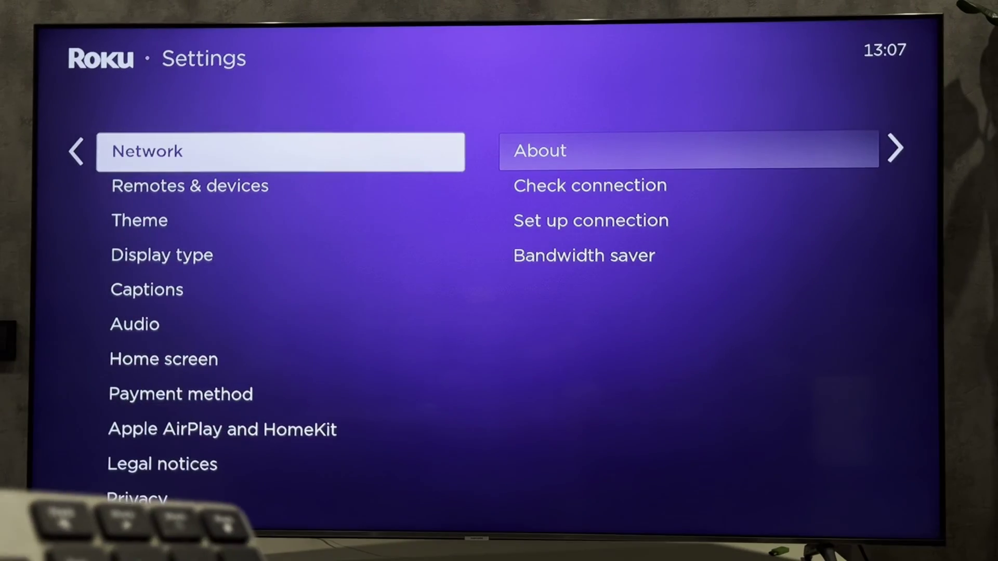
{"action": "key", "text": "Right"}
{"action": "key", "text": "Down"}
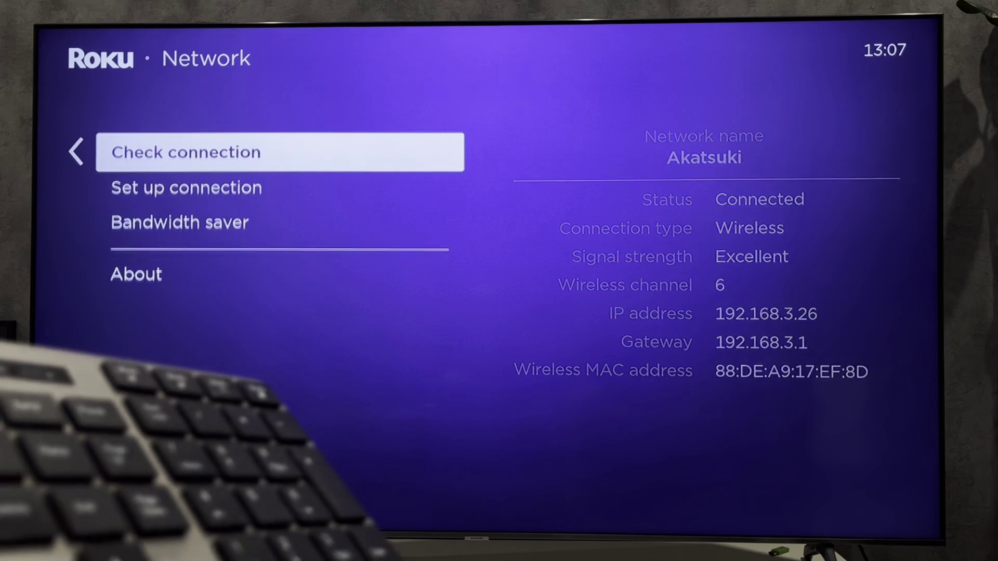
{"action": "key", "text": "Down"}
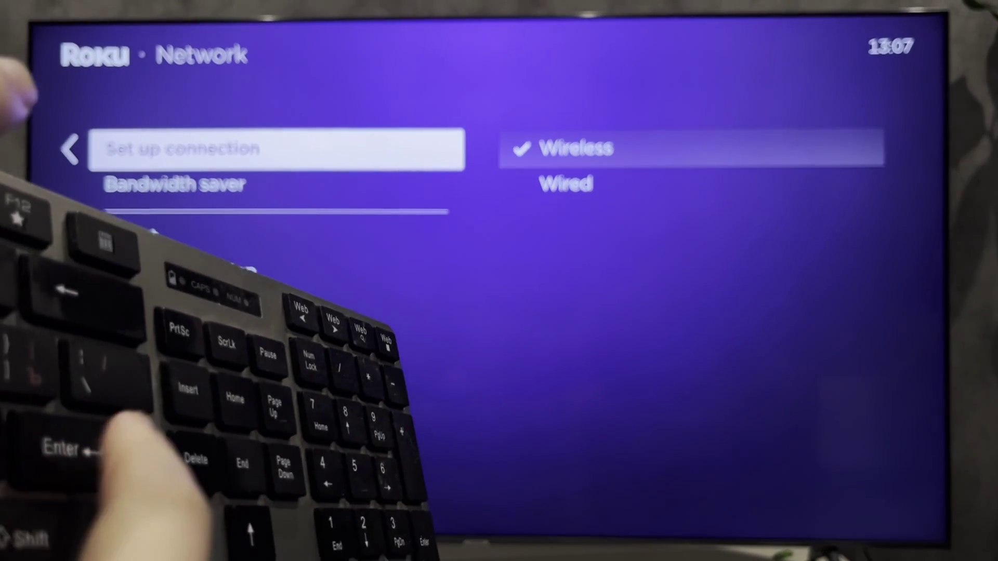
Choose Wireless as the Roku network connection type.
{"action": "key", "text": "Right"}
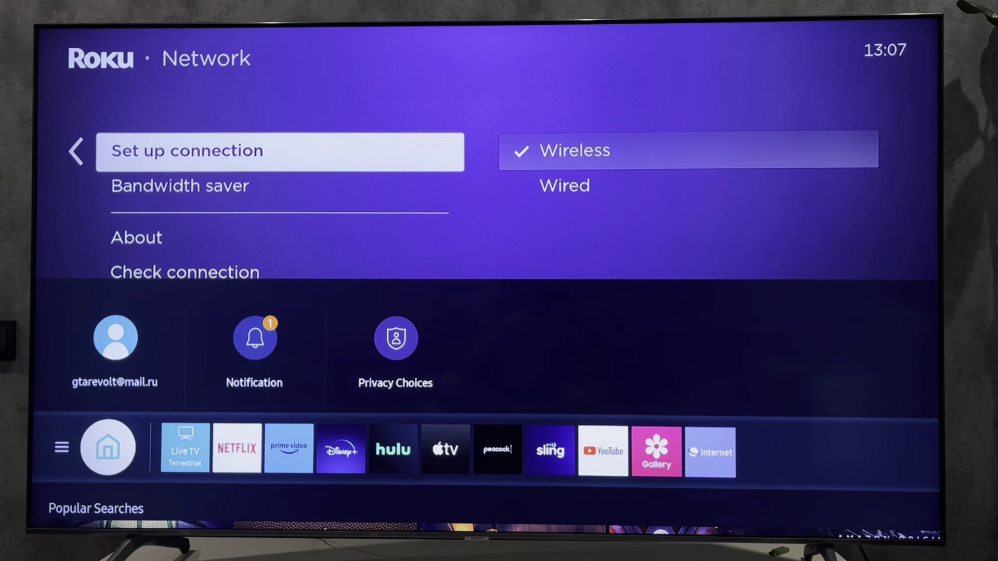
Open Samsung Settings > General > External Device Manager to confirm Anynet+ (HDMI-CEC) is on.
{"action": "key", "text": "Down"}
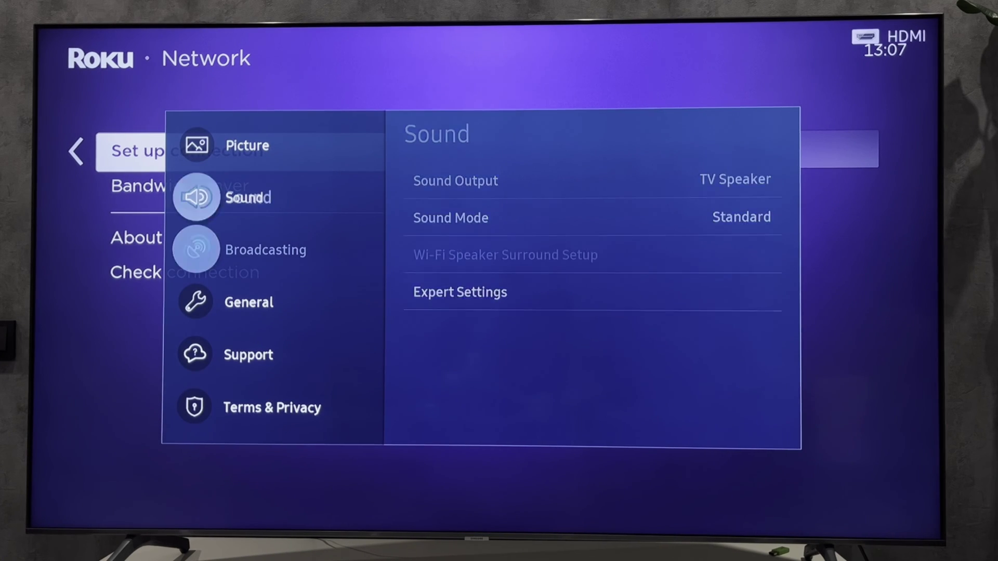
{"action": "key", "text": "Down"}
{"action": "key", "text": "Down"}
{"action": "key", "text": "Return"}
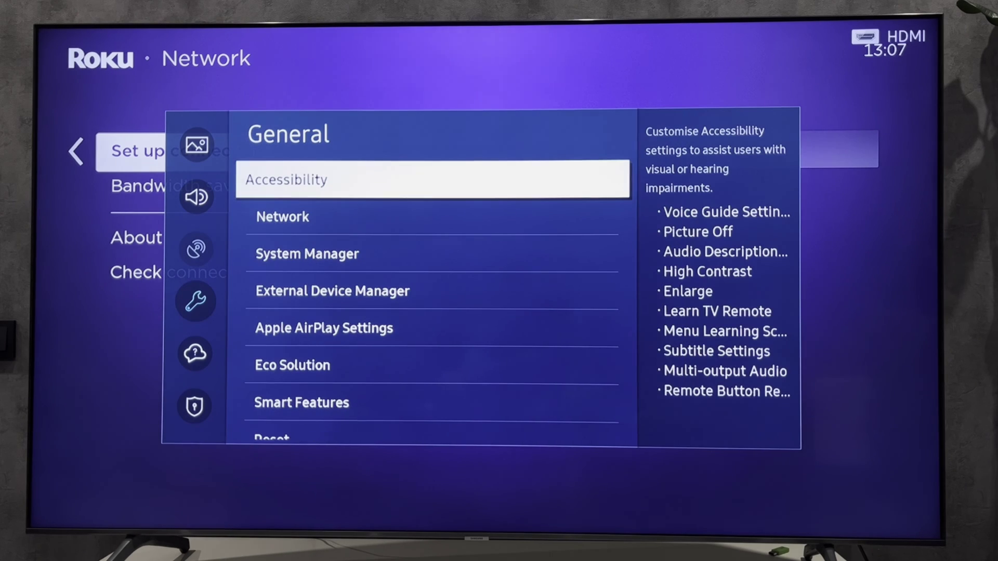
{"action": "key", "text": "Down"}
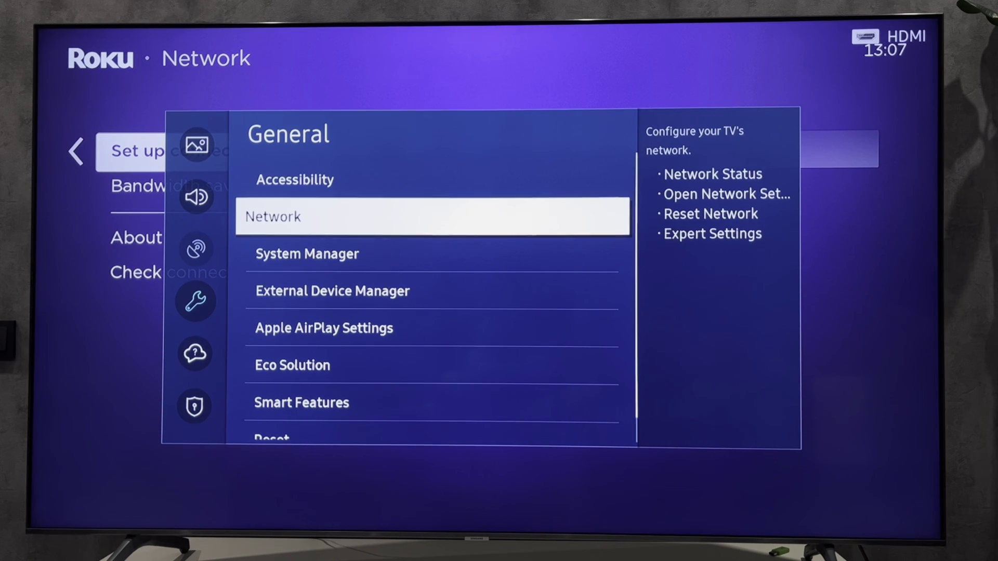
{"action": "key", "text": "Down"}
{"action": "key", "text": "Down"}
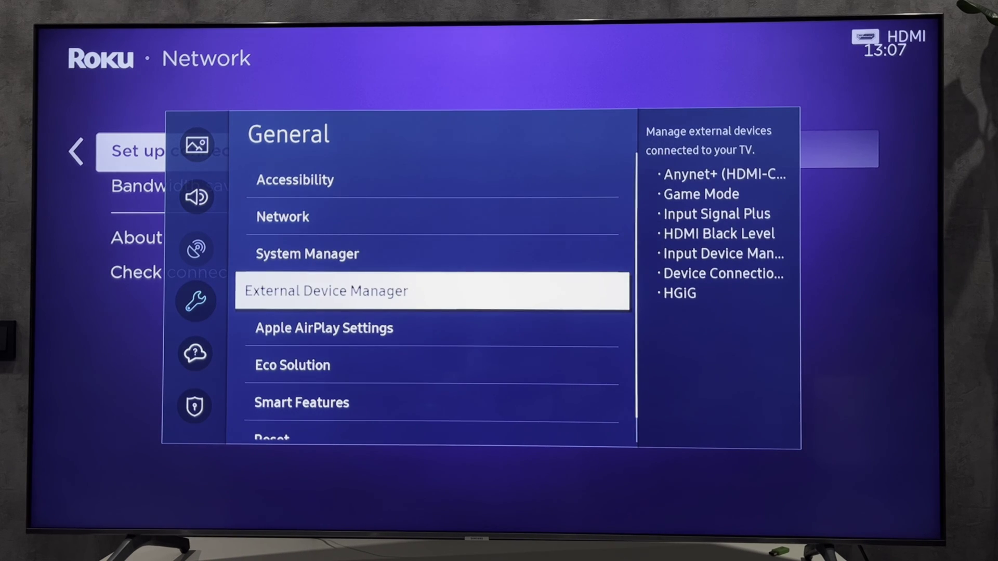
{"action": "key", "text": "Return"}
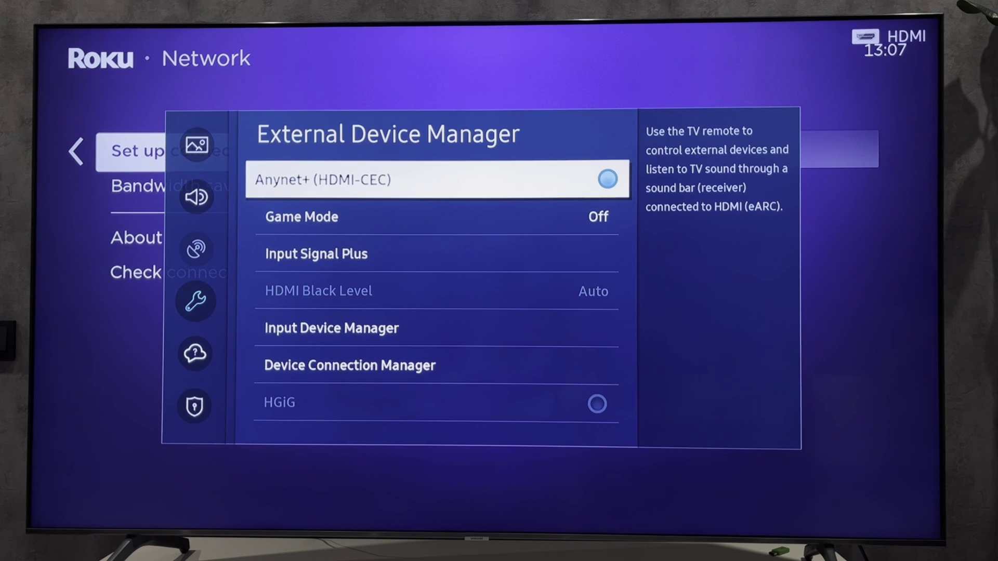
Close the TV settings and home bar, then reopen Roku's Wireless/Wired connection choices.
{"action": "key", "text": "Escape"}
{"action": "key", "text": "Home"}
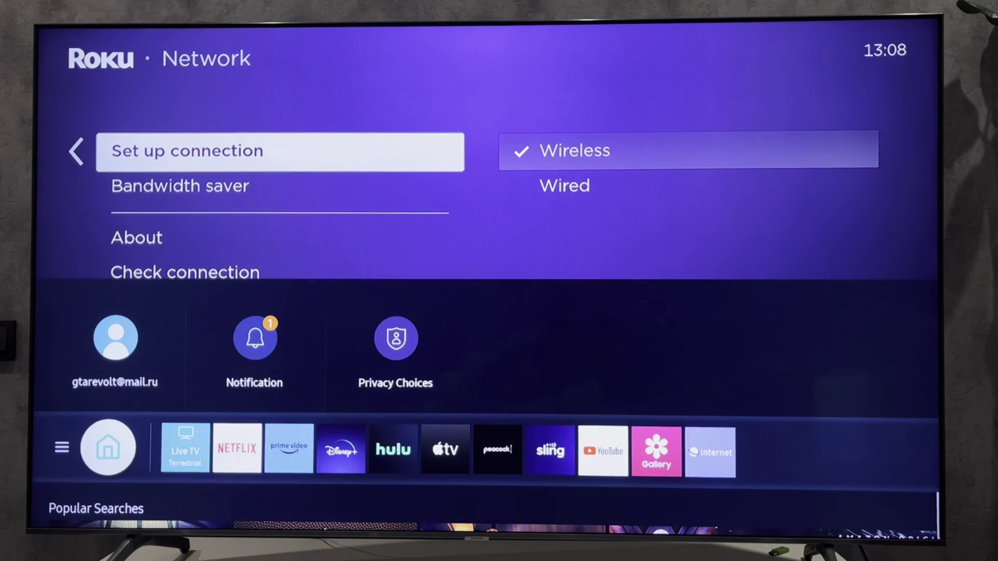
{"action": "key", "text": "Escape"}
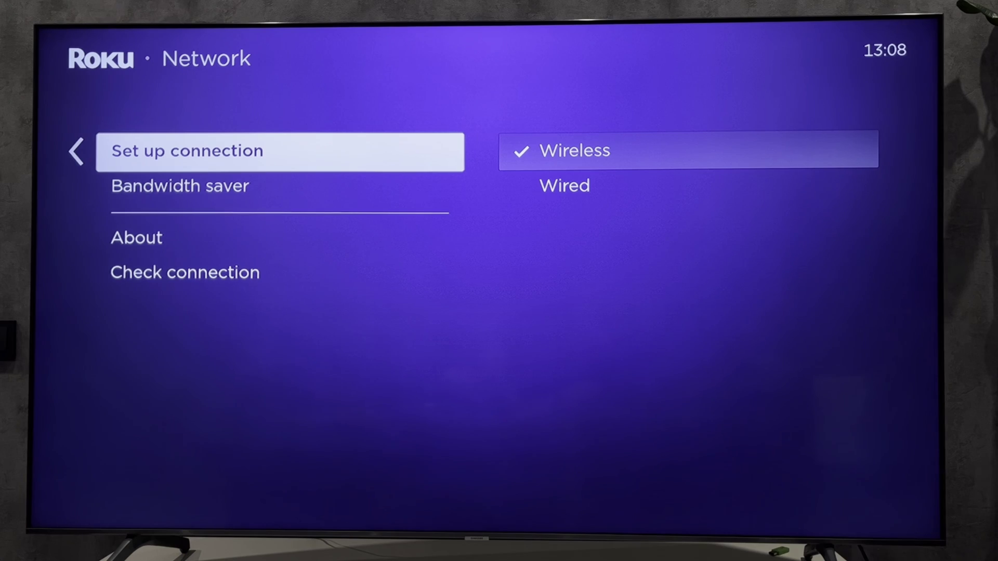
{"action": "key", "text": "Down"}
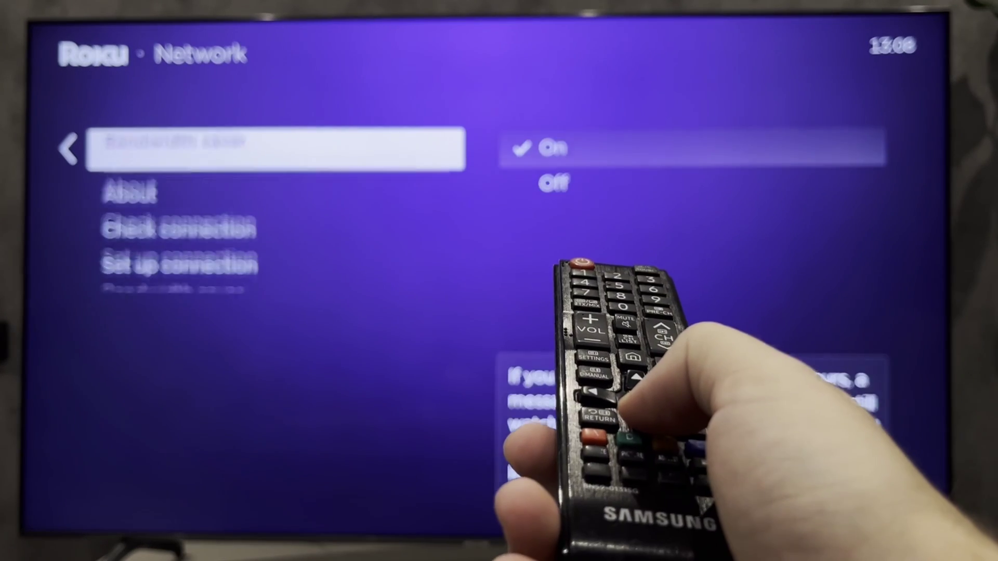
{"action": "key", "text": "Down"}
{"action": "key", "text": "Down"}
{"action": "key", "text": "Down"}
{"action": "key", "text": "Return"}
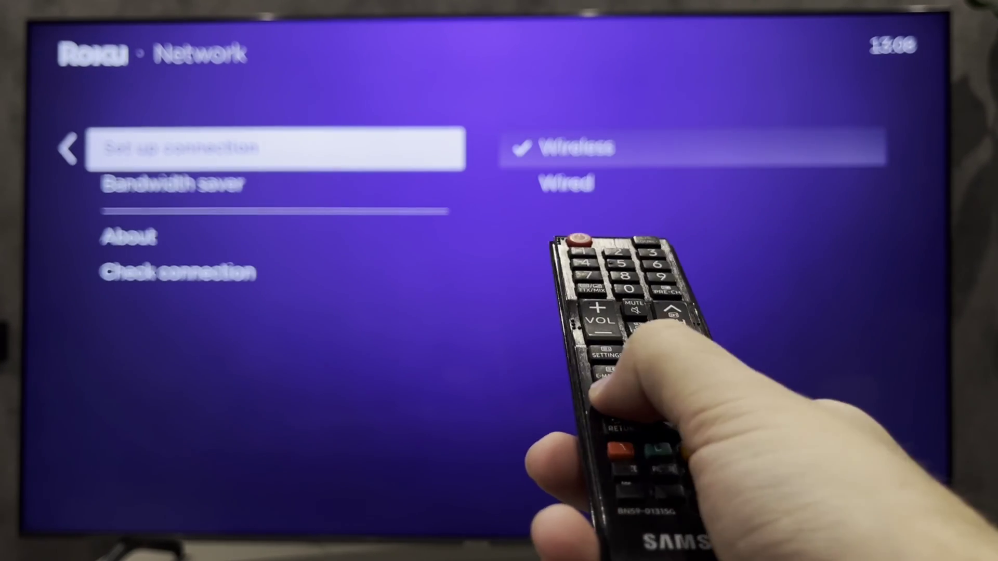